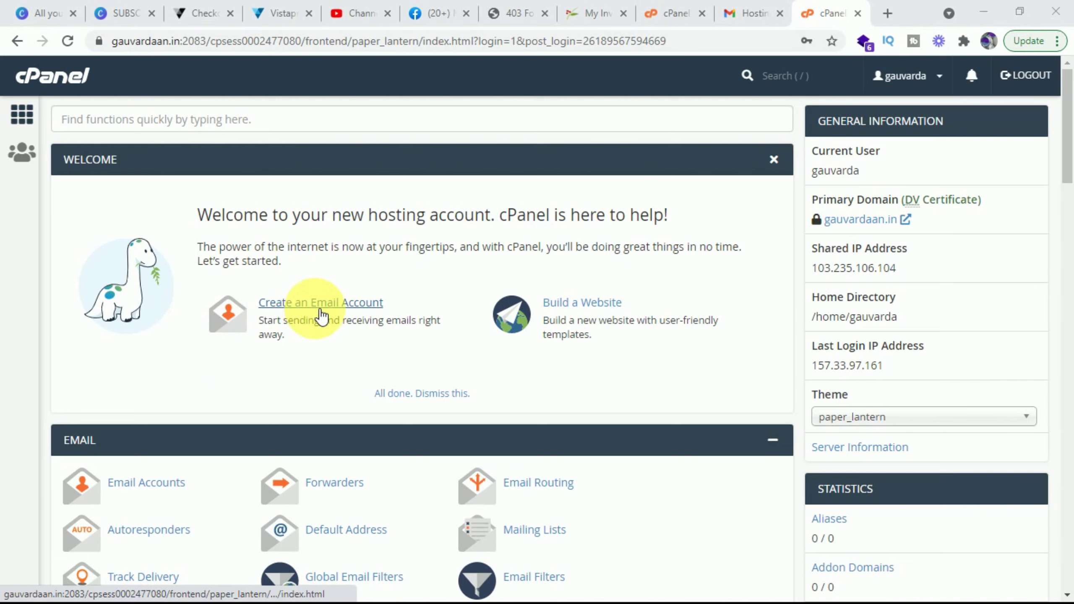
Step: Start a new email account and enter the owner's personal name as the mailbox username
click(338, 309)
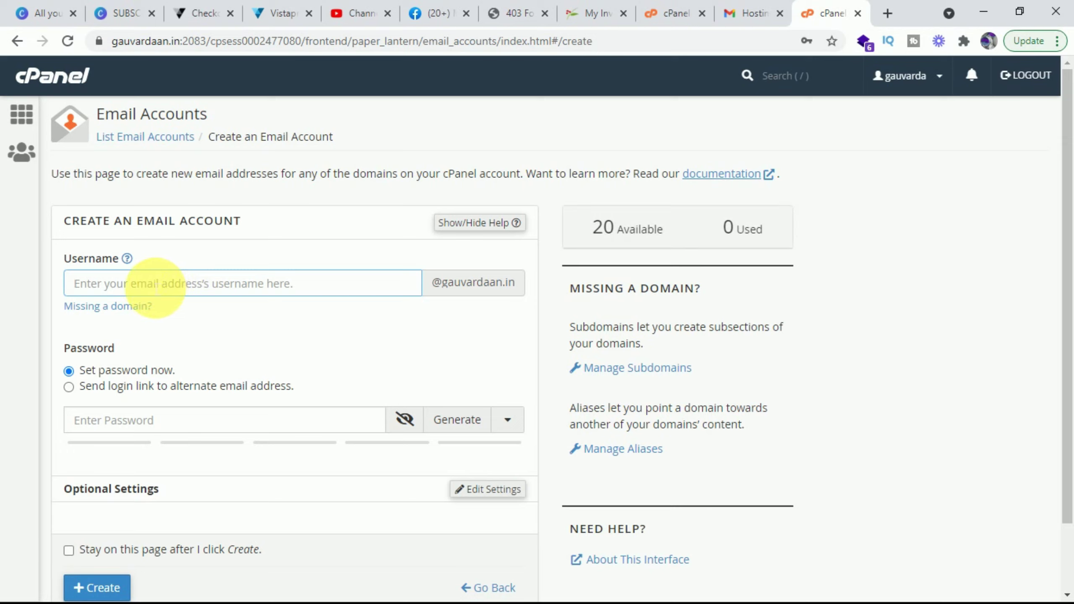
text(AAY)
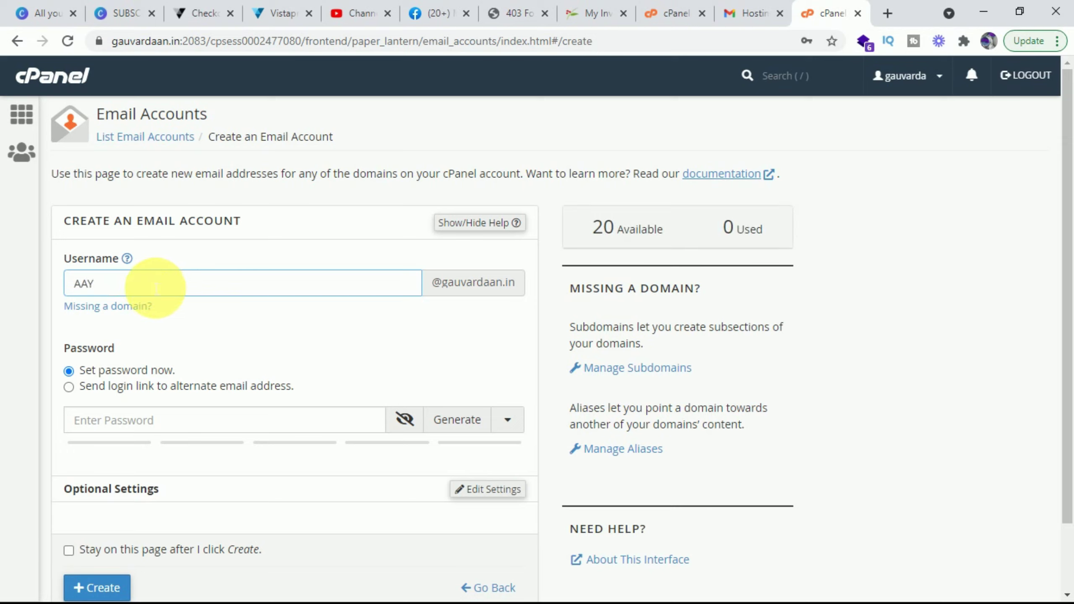
key(BackSpace)
key(BackSpace)
key(BackSpace)
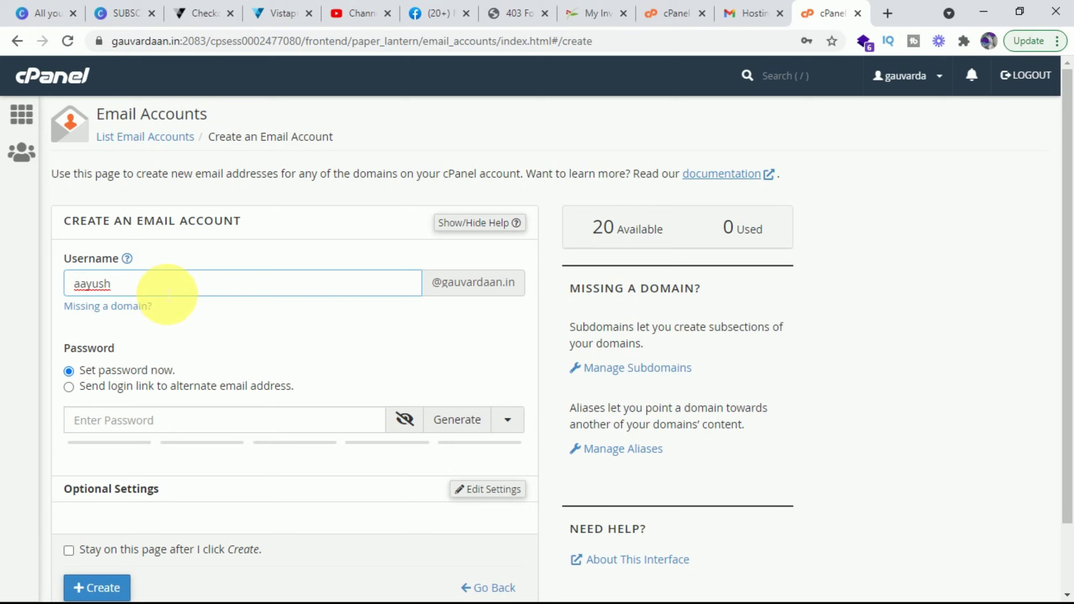
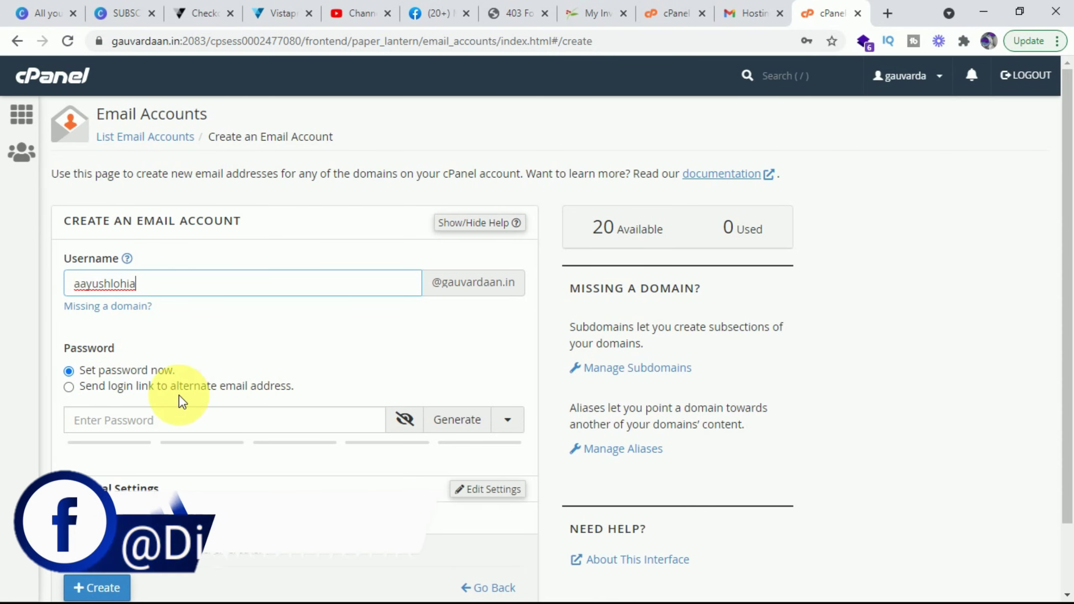
Step: Enter a strong password for the new mailbox, reaching strength 100
click(113, 420)
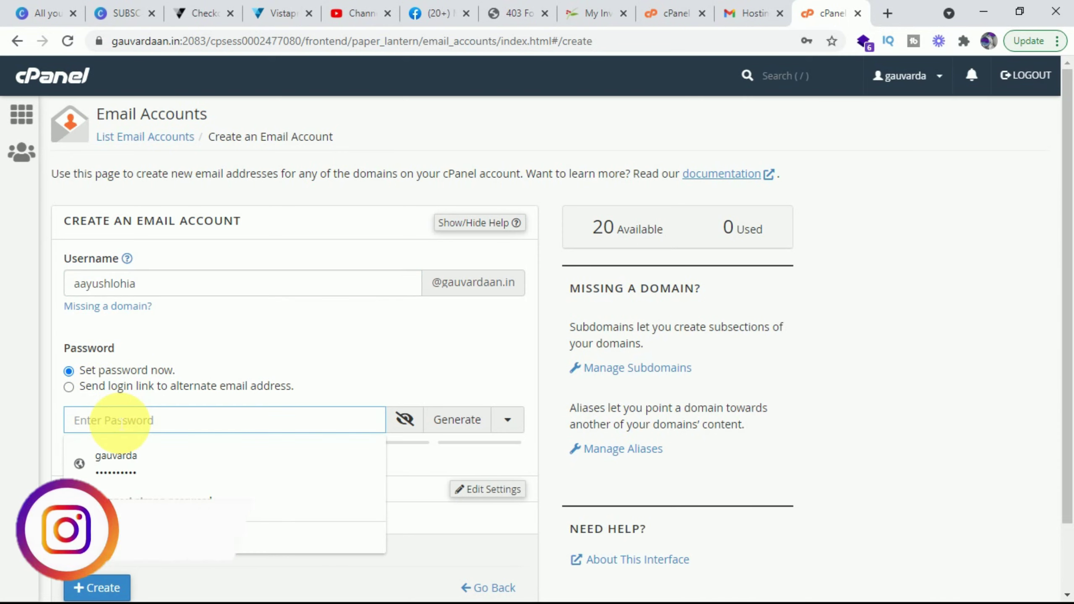
text(a)
key(BackSpace)
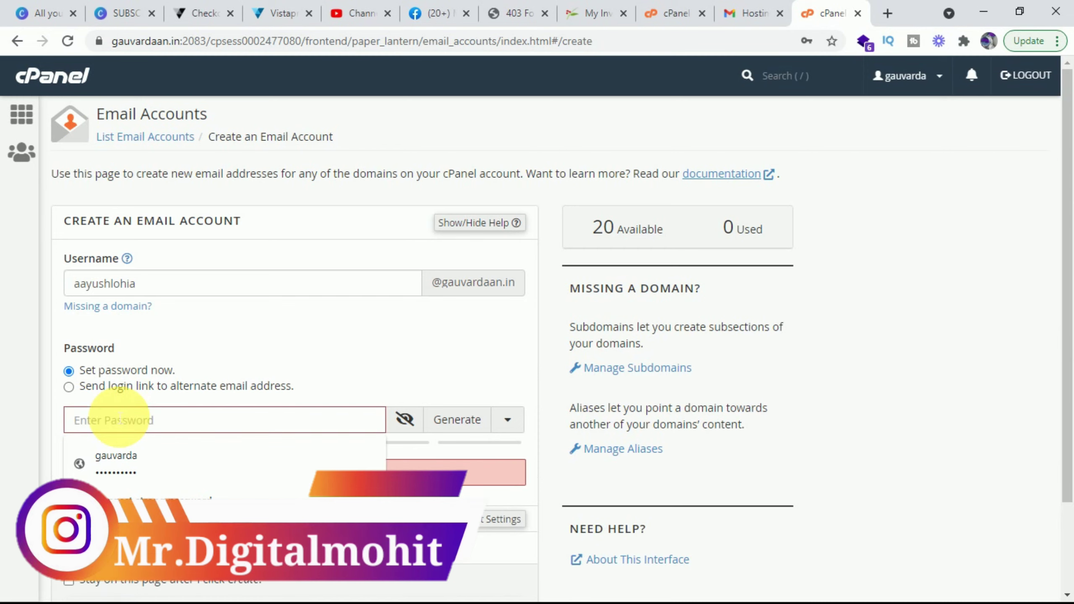
text(•••••••••)
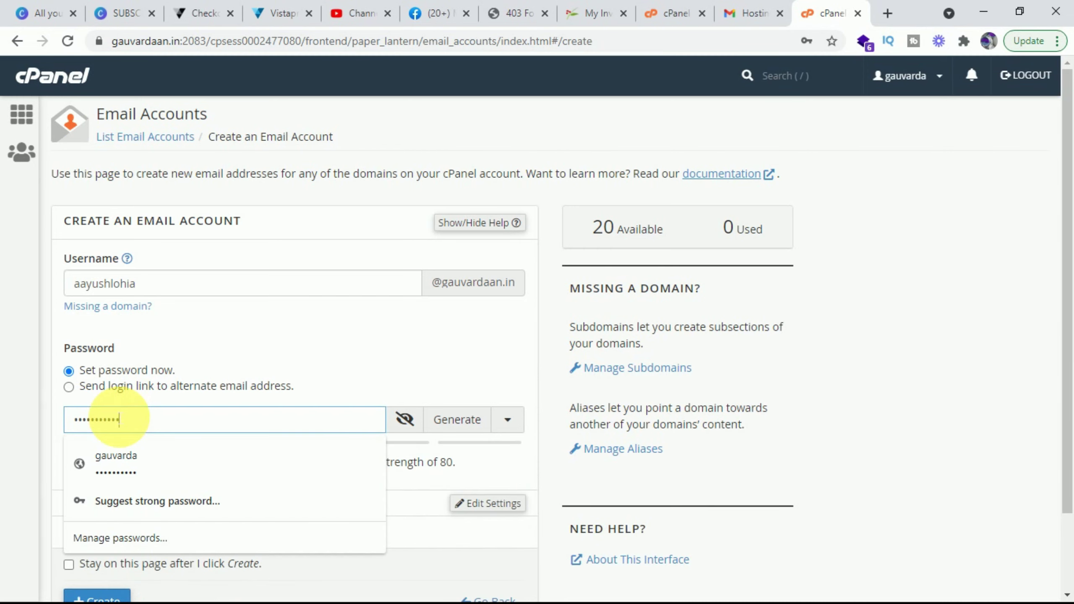
text(•••••••••••)
Step: Reveal the password, capture it in a screenshot, hide it again, and expand Optional Settings
scroll(384, 334, down, 2)
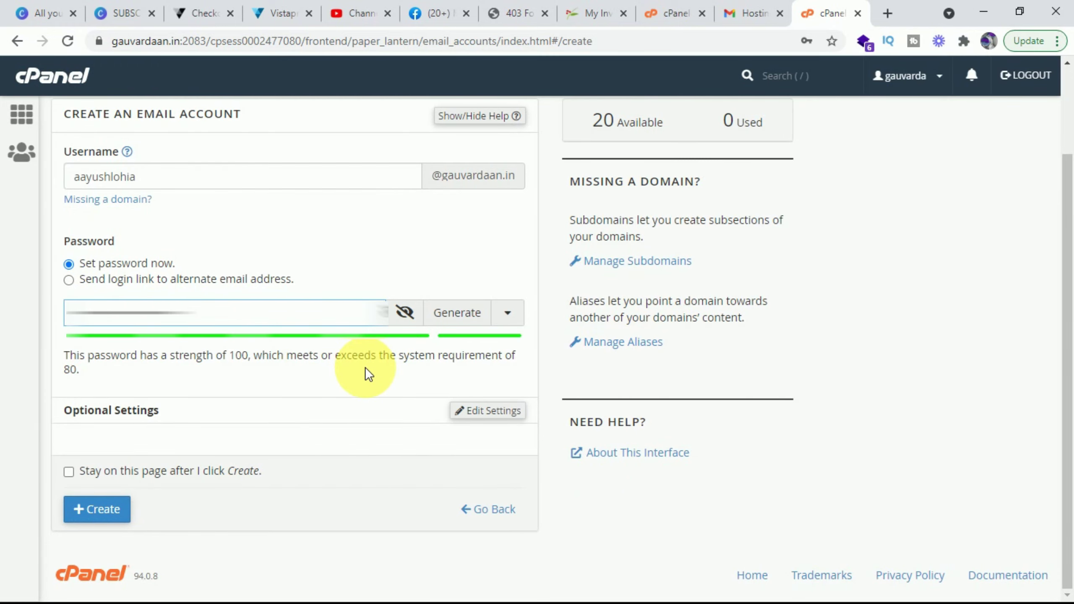
click(405, 313)
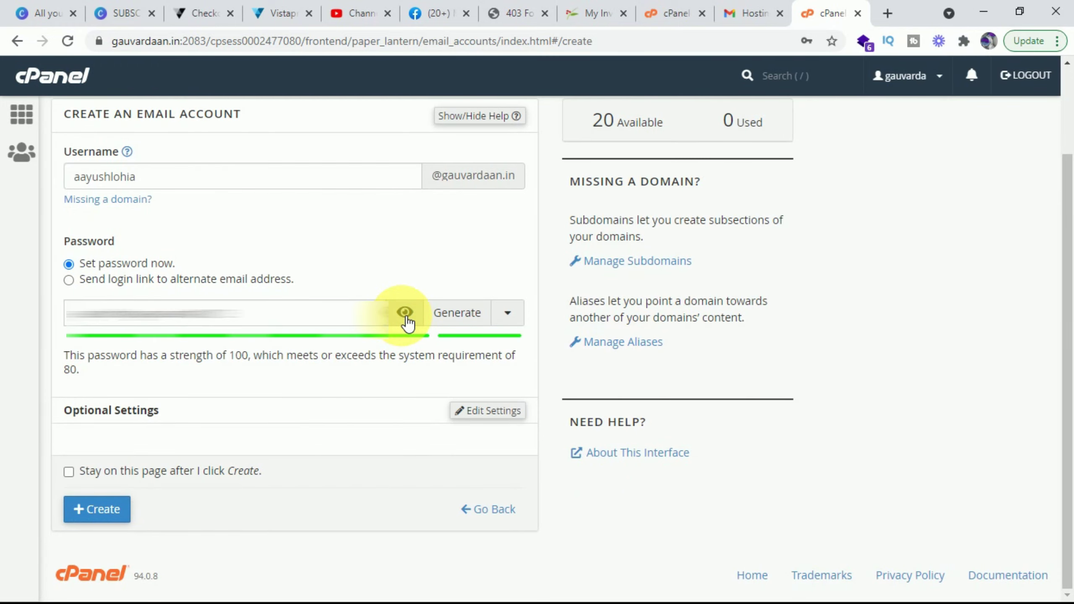
key(Print)
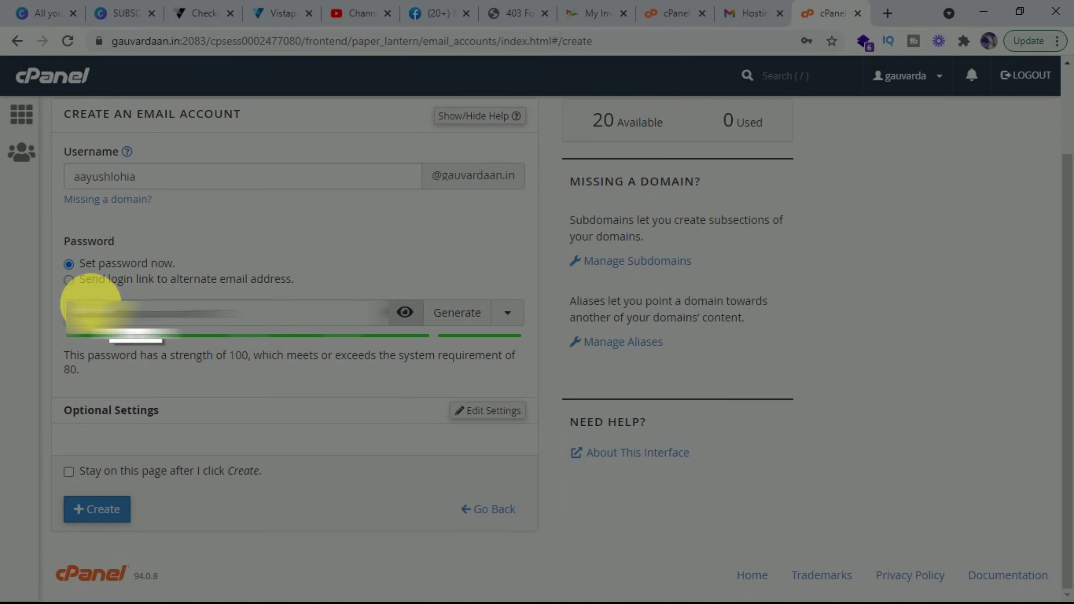
drag(50, 294, 450, 339)
key(ctrl+c)
click(406, 313)
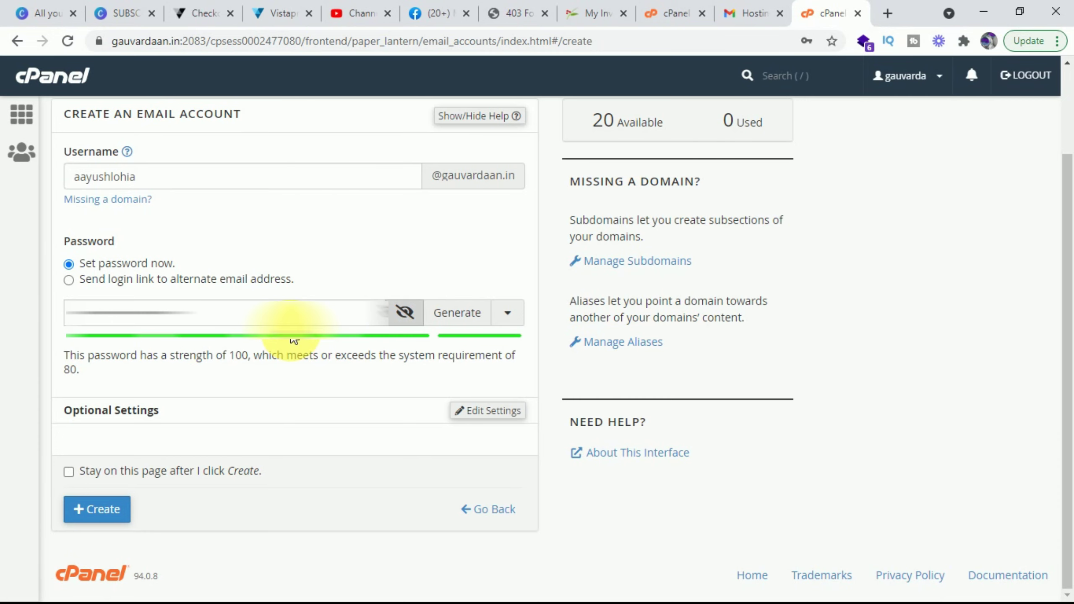
click(474, 411)
Step: Give the mailbox Unlimited storage, create it, and decline Chrome's offer to save the password
scroll(304, 408, down, 3)
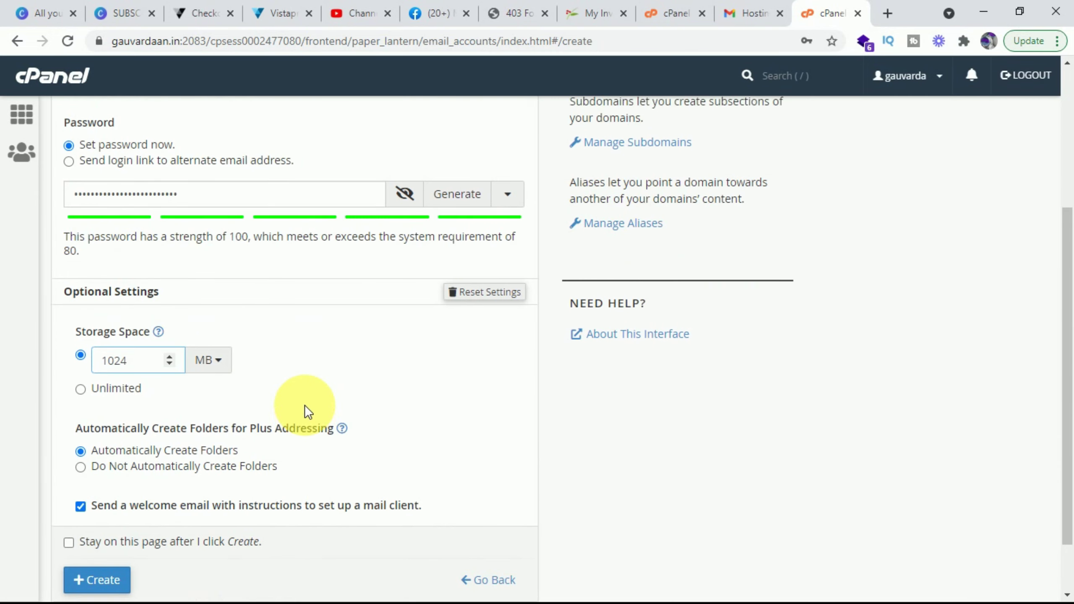
click(117, 381)
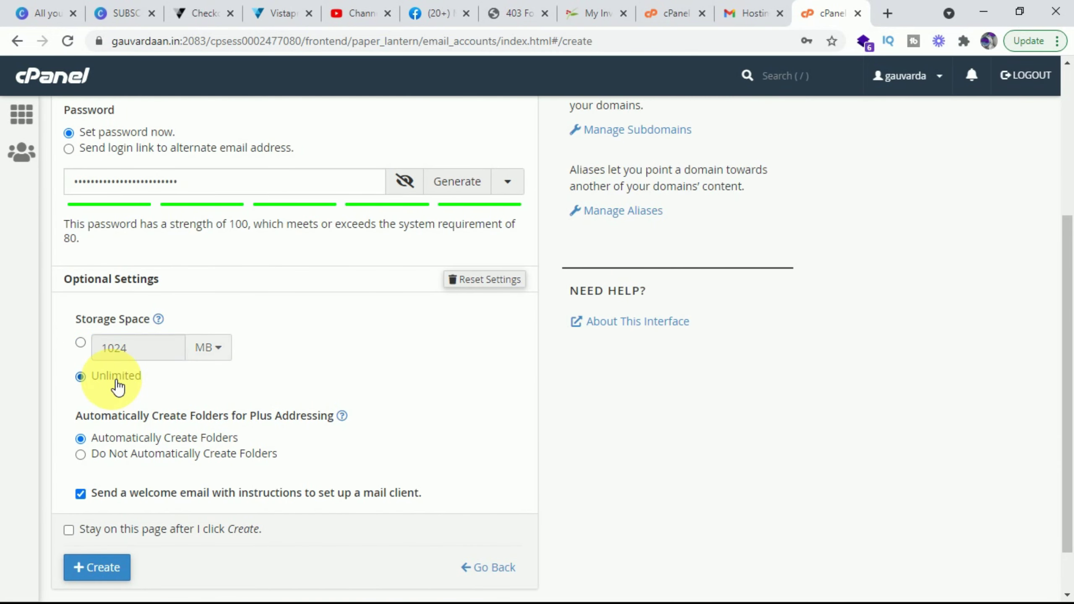
scroll(150, 385, down, 2)
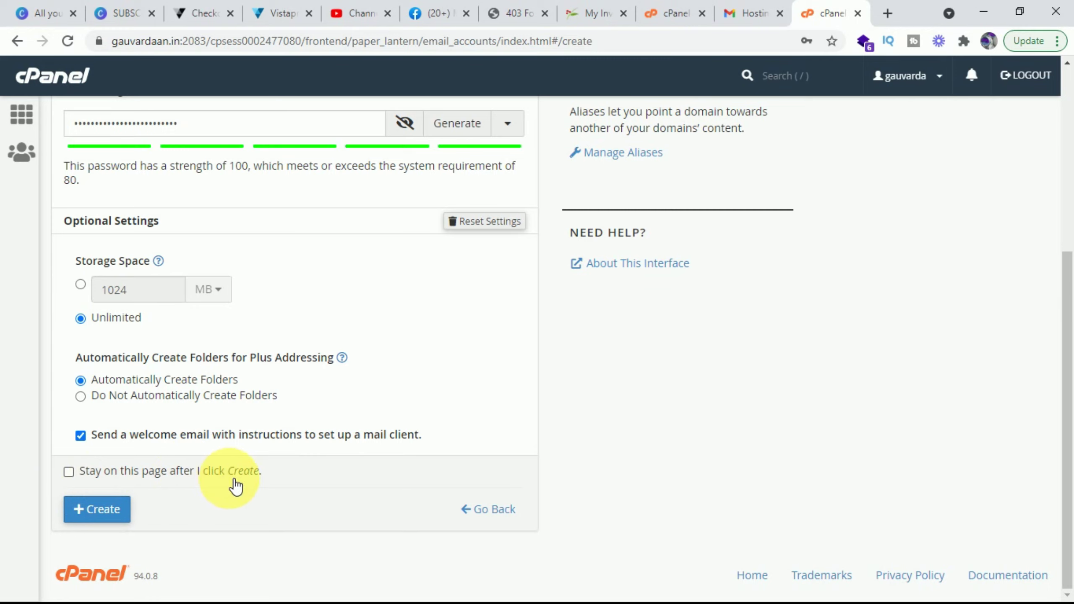
click(111, 511)
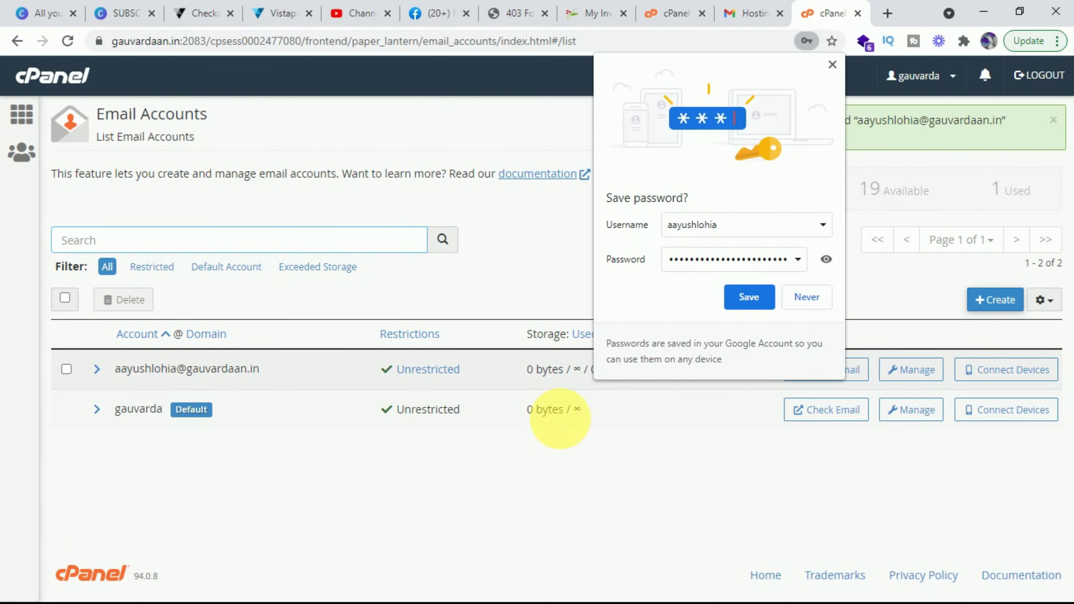
click(807, 299)
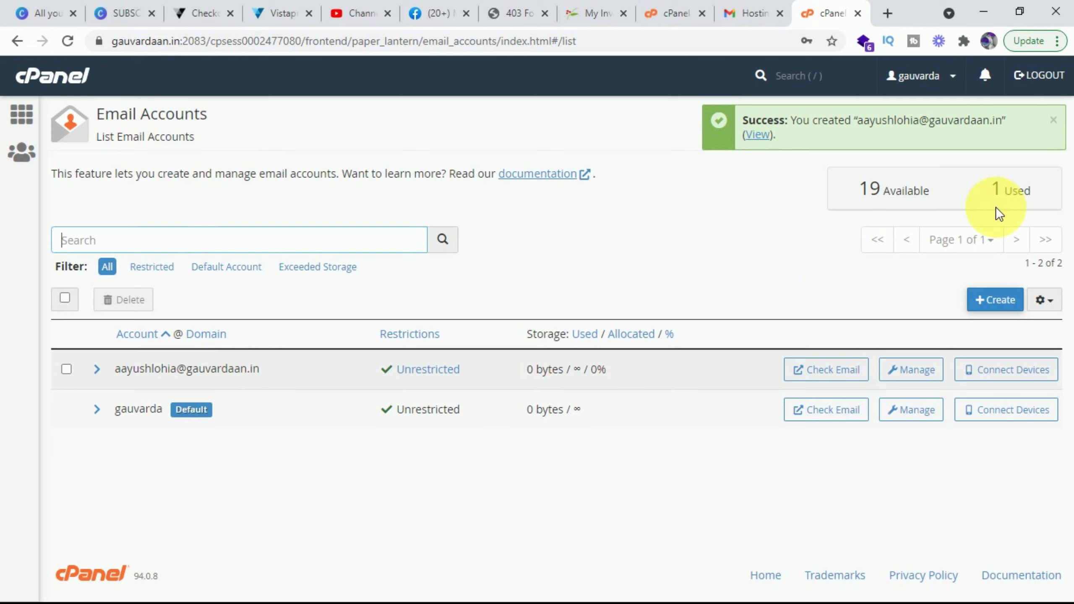
click(1054, 121)
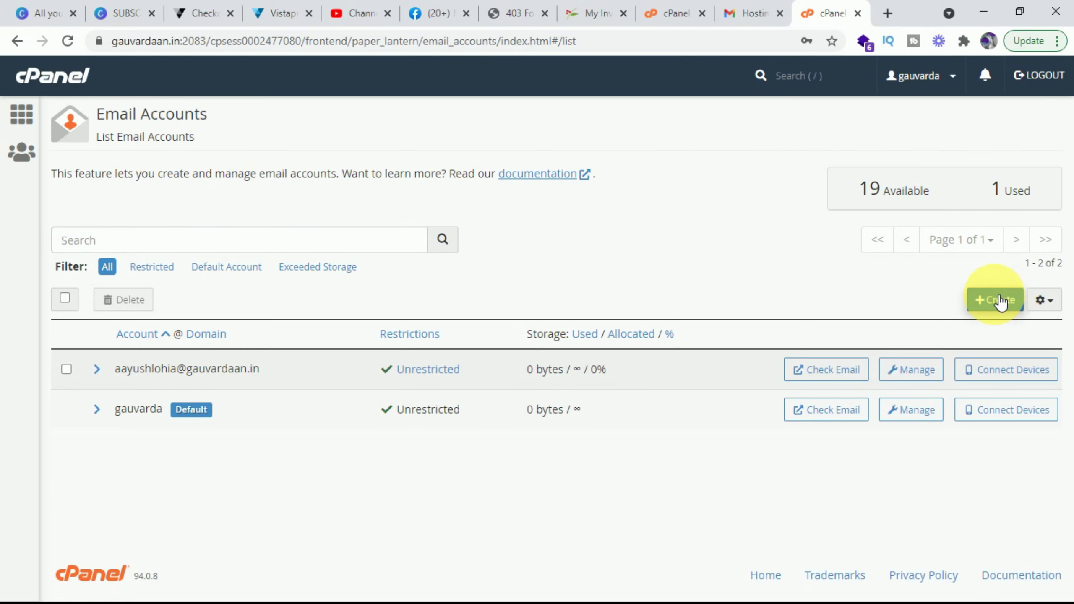
click(1000, 301)
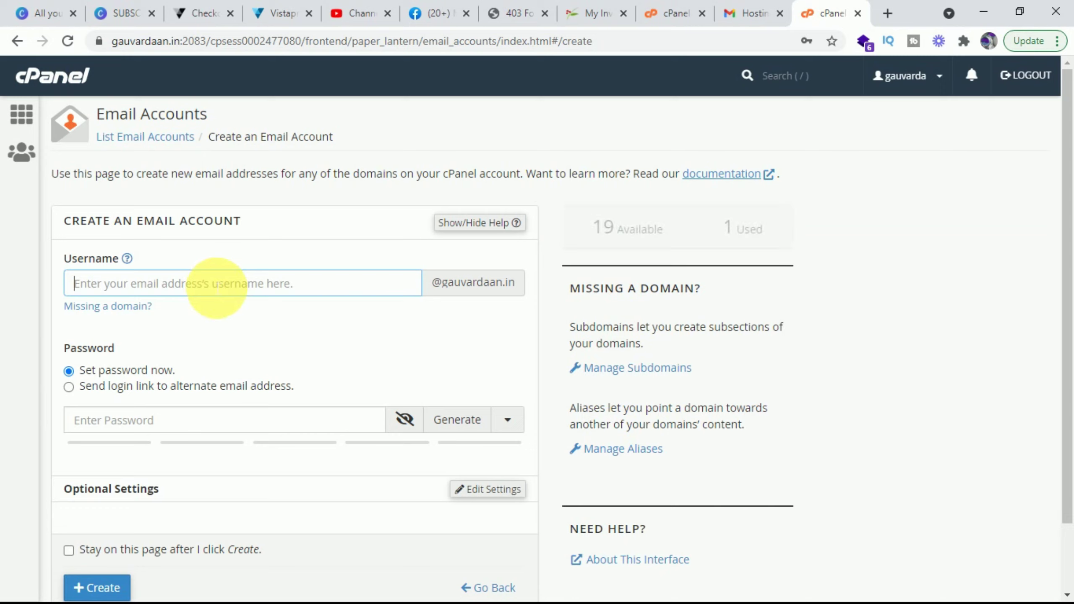
Step: Enter 'sales' as the second mailbox's username and type its password
text(nee)
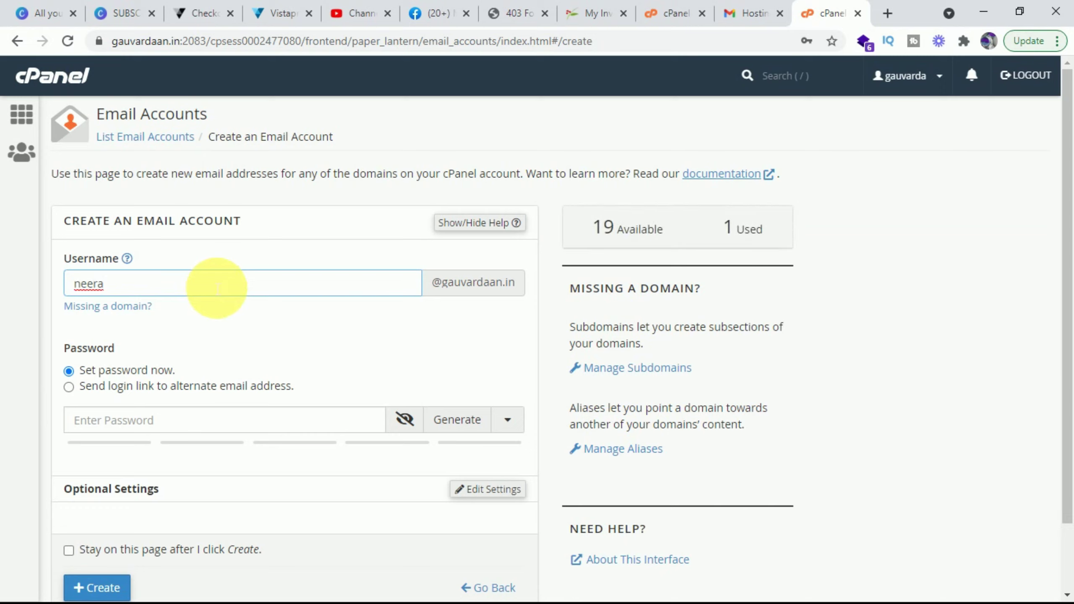
text(ra)
key(BackSpace)
key(BackSpace)
key(BackSpace)
key(BackSpace)
key(BackSpace)
text(sa)
scroll(423, 317, down, 2)
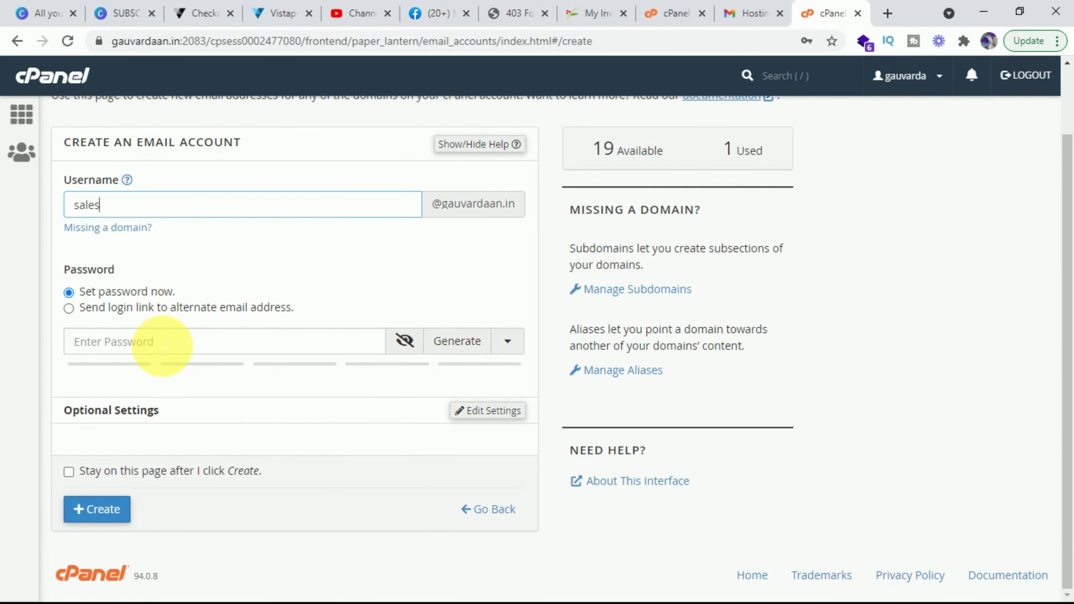
click(164, 346)
text(••)
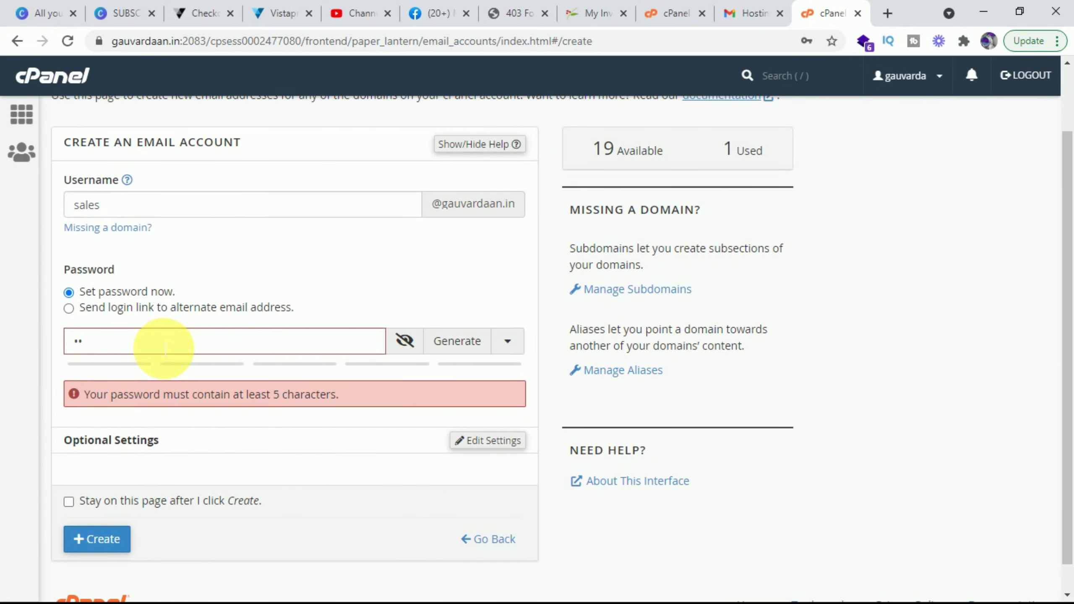
text(•••••••••)
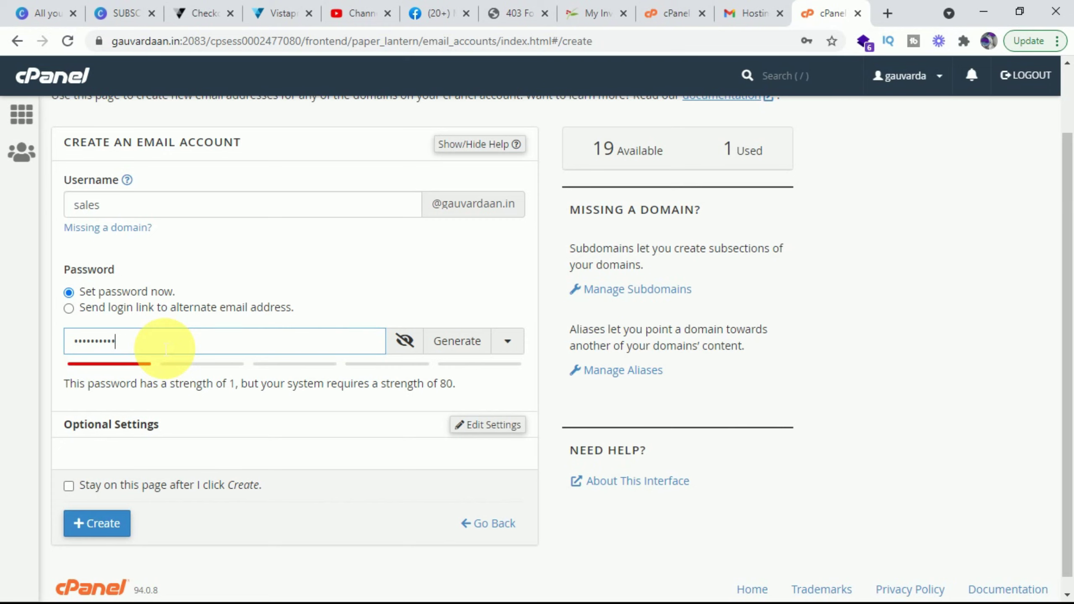
text(•••)
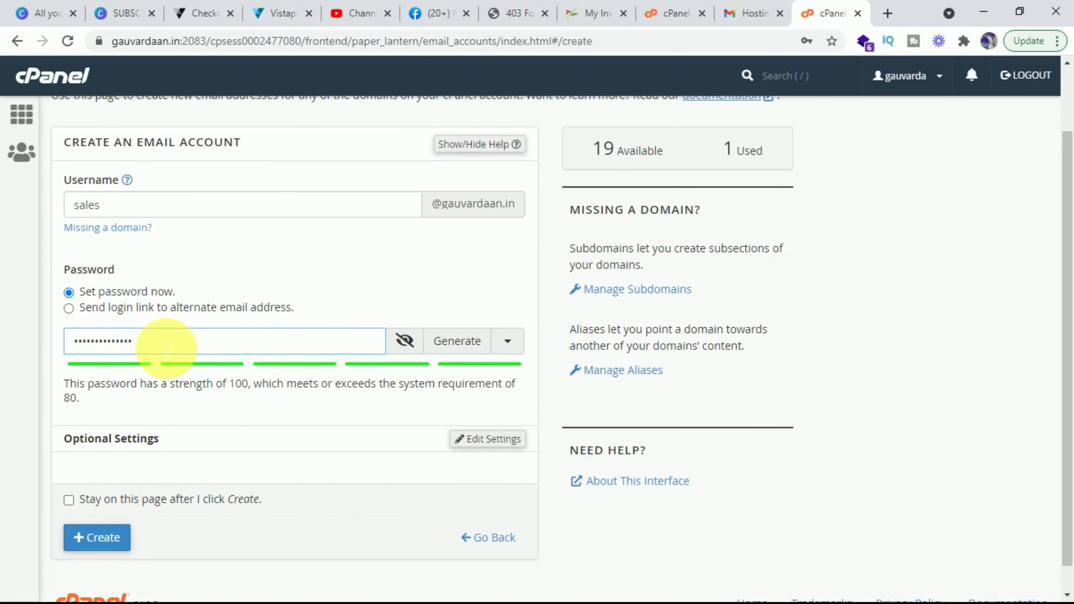
Step: Set the sales mailbox storage to Unlimited and create the account
scroll(193, 352, down, 2)
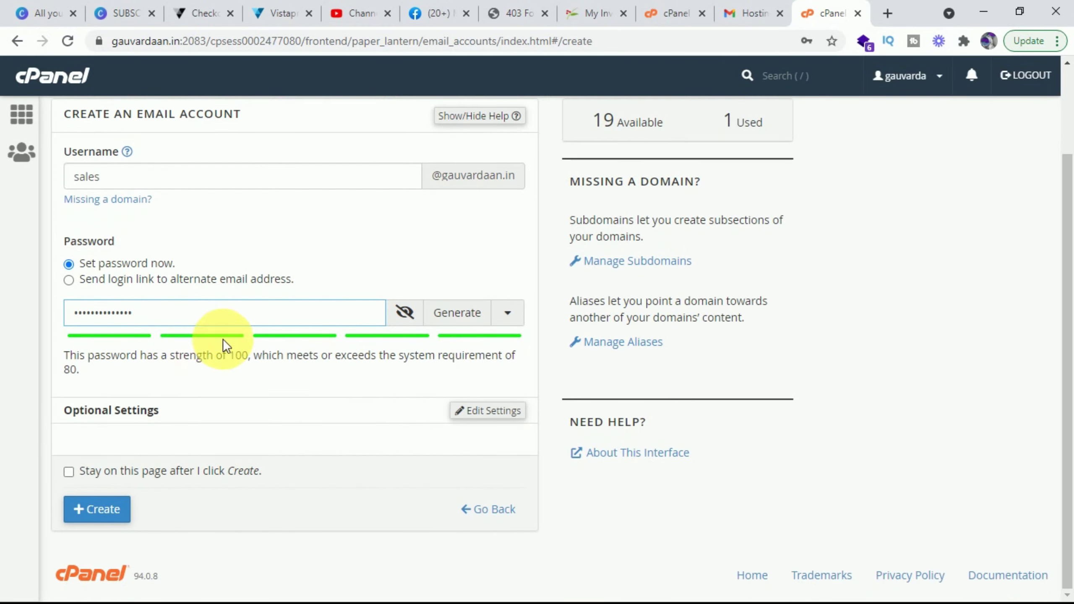
click(482, 415)
scroll(238, 374, down, 3)
click(82, 376)
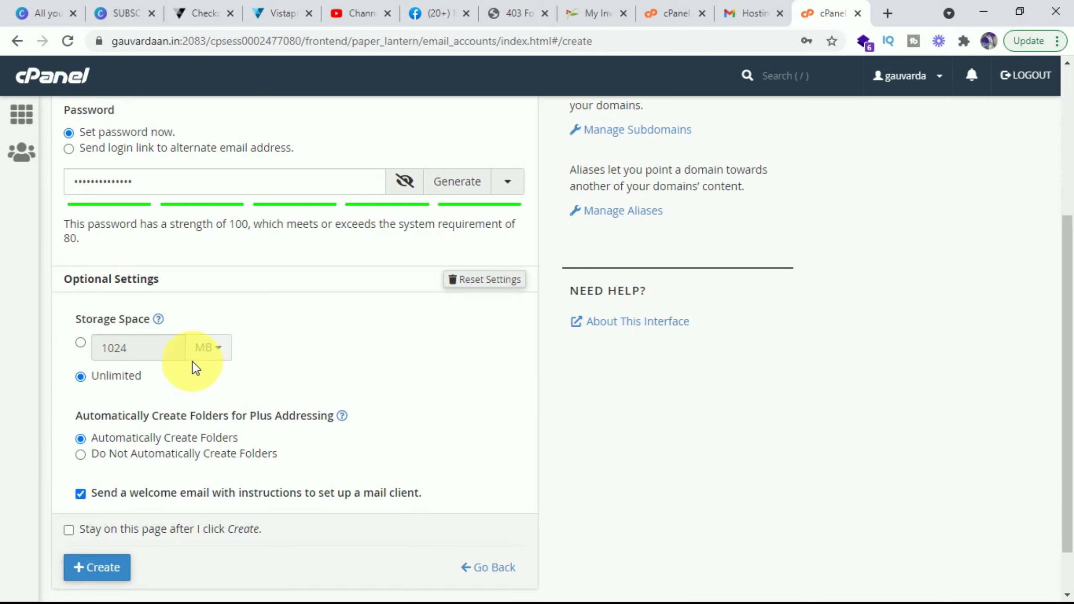
click(80, 341)
click(169, 344)
click(169, 344)
click(81, 376)
scroll(83, 375, down, 2)
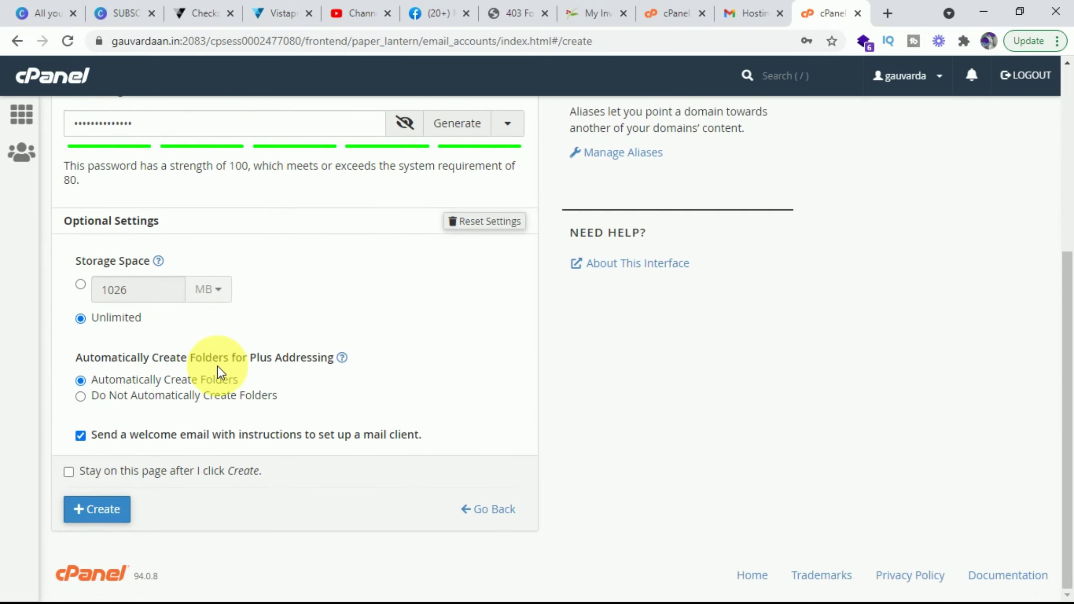
click(107, 509)
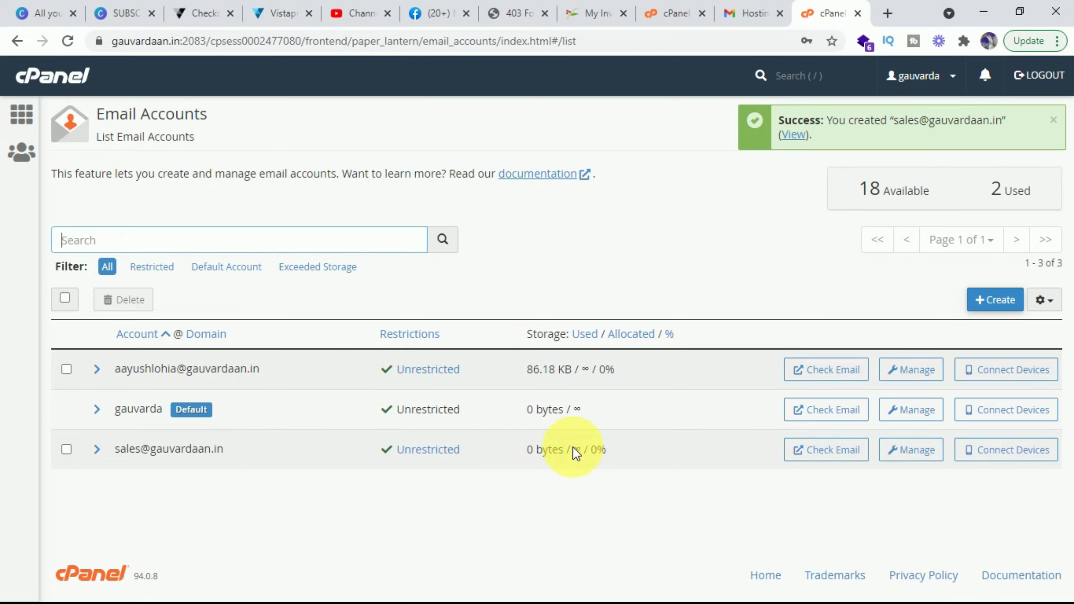
Step: Open webmail for the sales account, leave the device type on Apple, and launch Roundcube
click(835, 451)
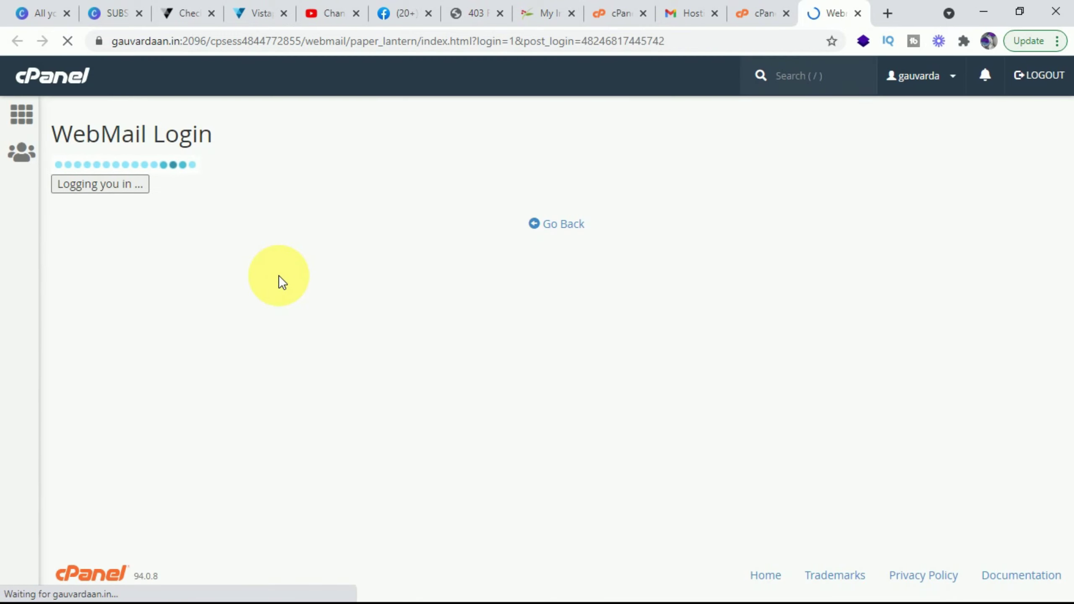
click(760, 9)
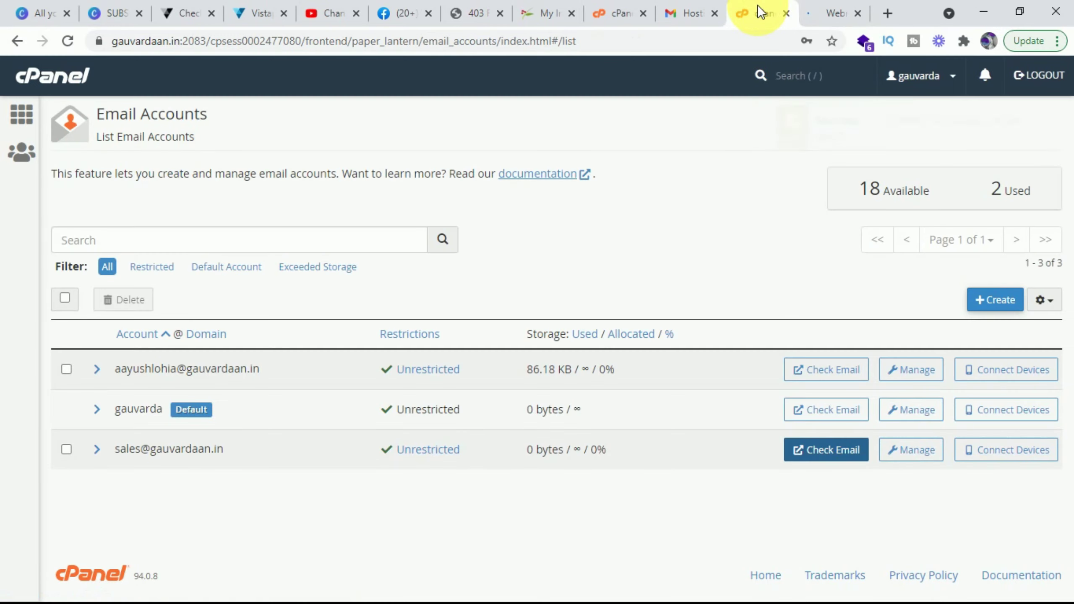
click(811, 7)
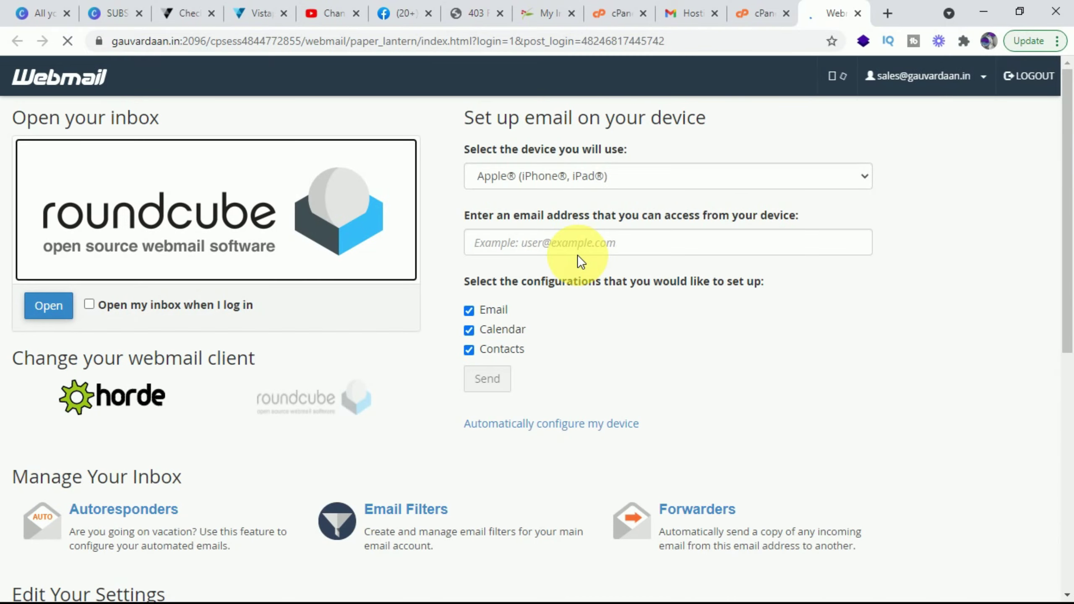
click(651, 174)
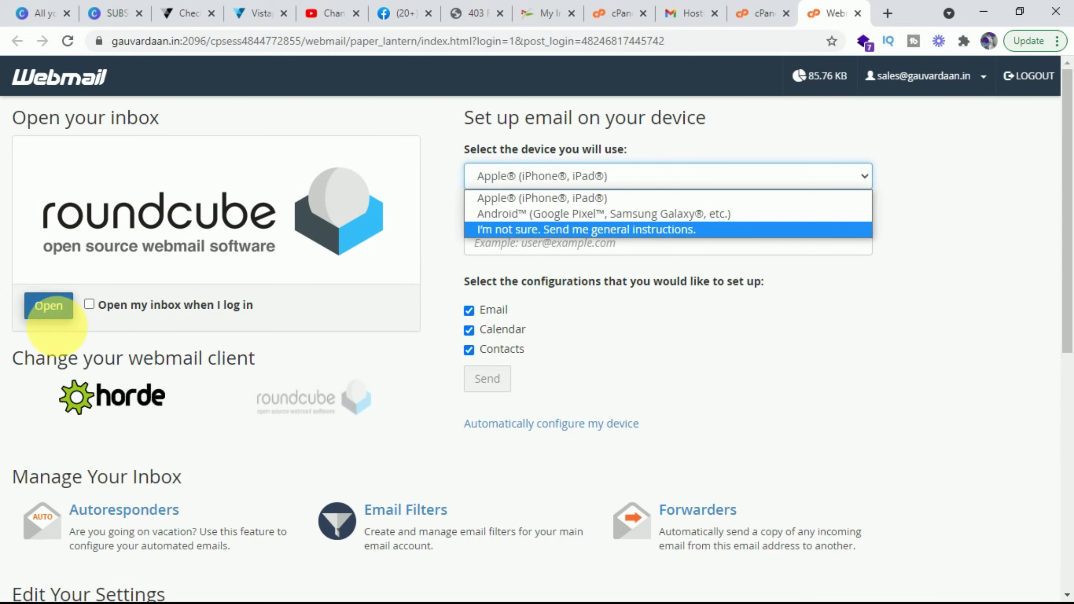
click(223, 437)
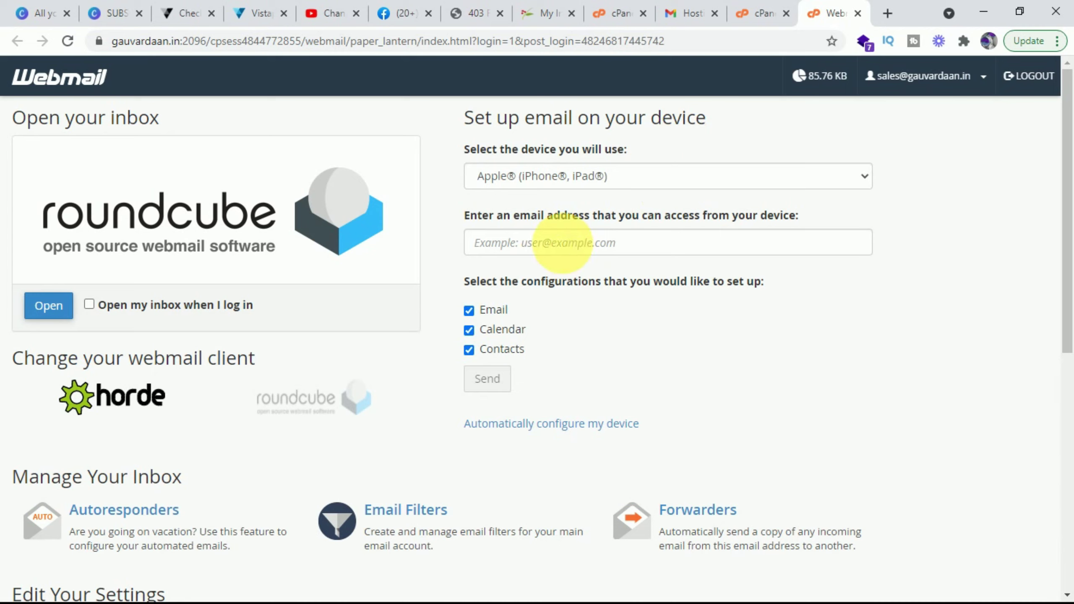
click(48, 306)
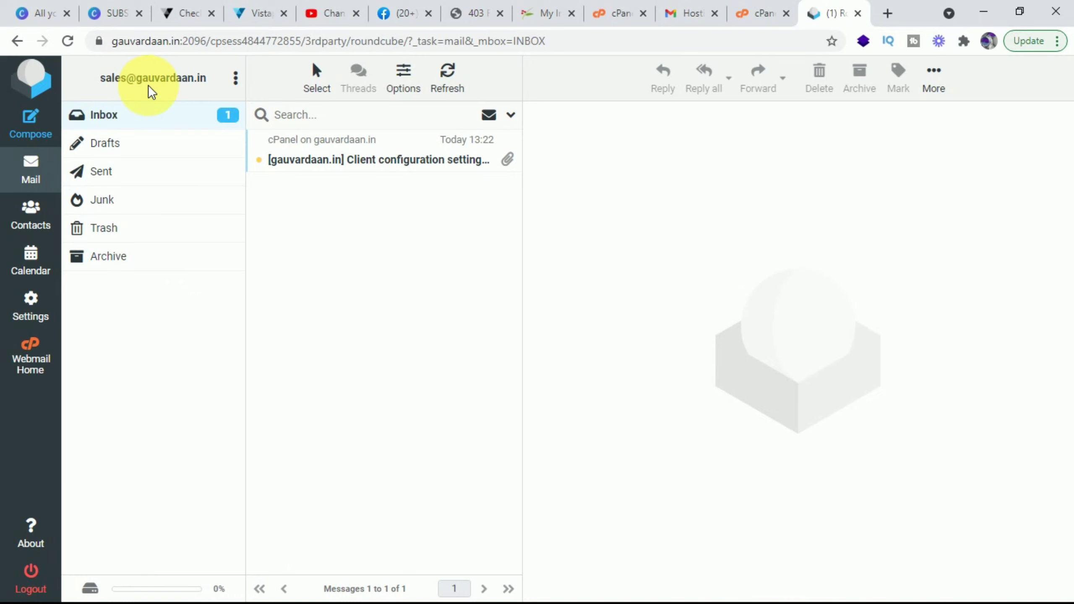
Step: Read the 'Client configuration settings' message, scrolling through its SSL/TLS and non-SSL server settings
triple_click(110, 81)
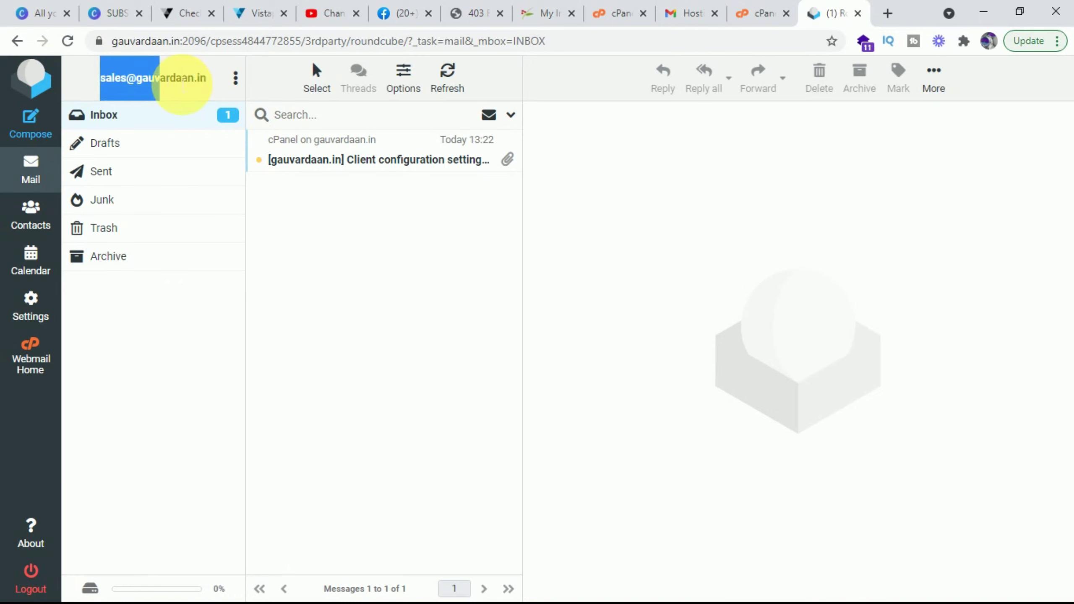
click(360, 203)
click(367, 160)
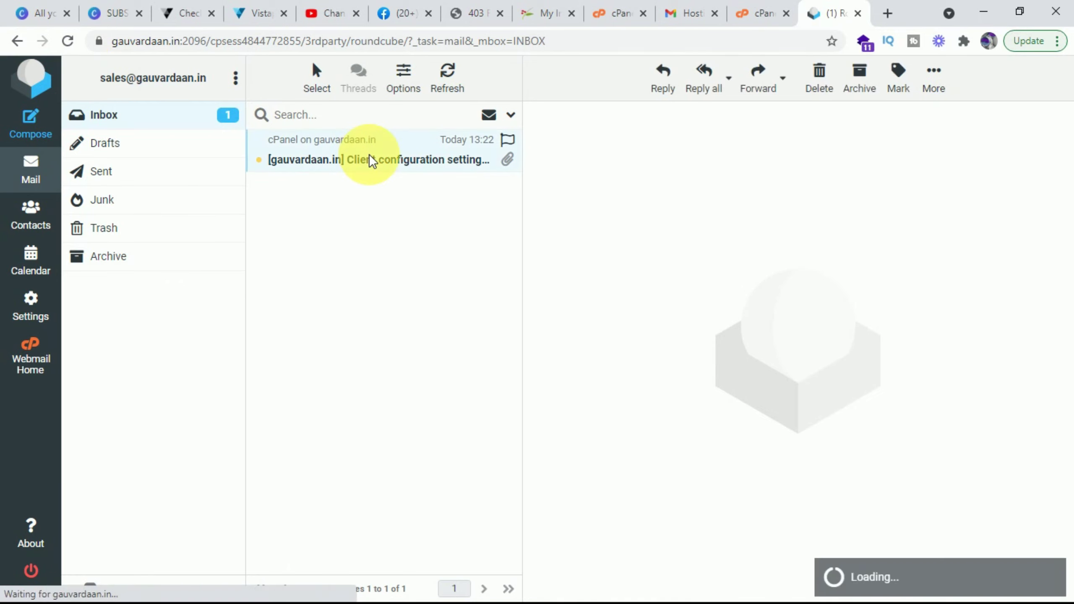
scroll(676, 315, down, 3)
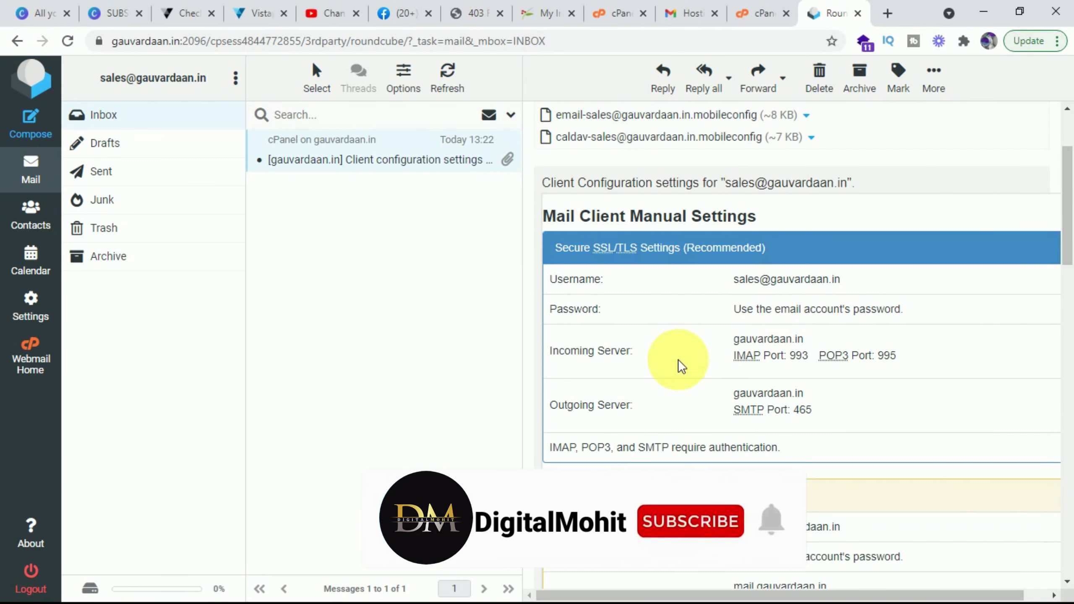
scroll(795, 398, down, 3)
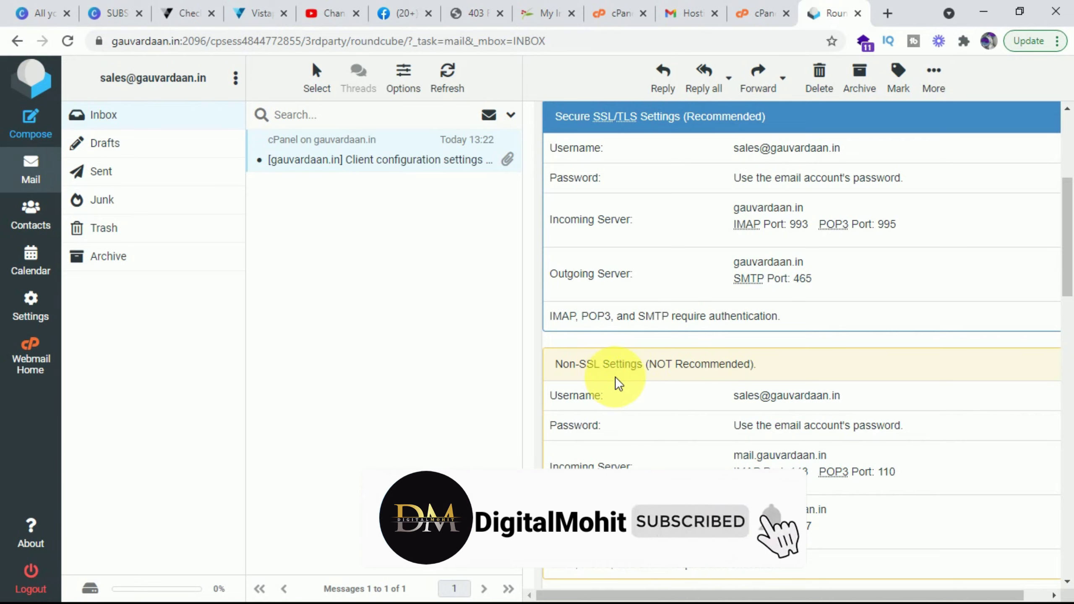
scroll(703, 416, down, 20)
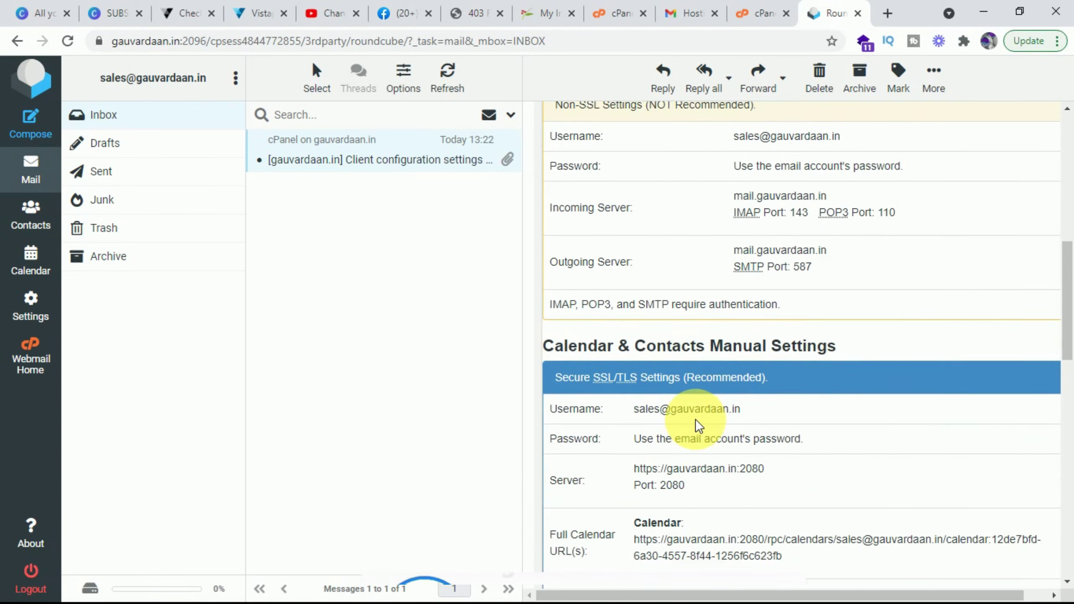
scroll(710, 463, up, 20)
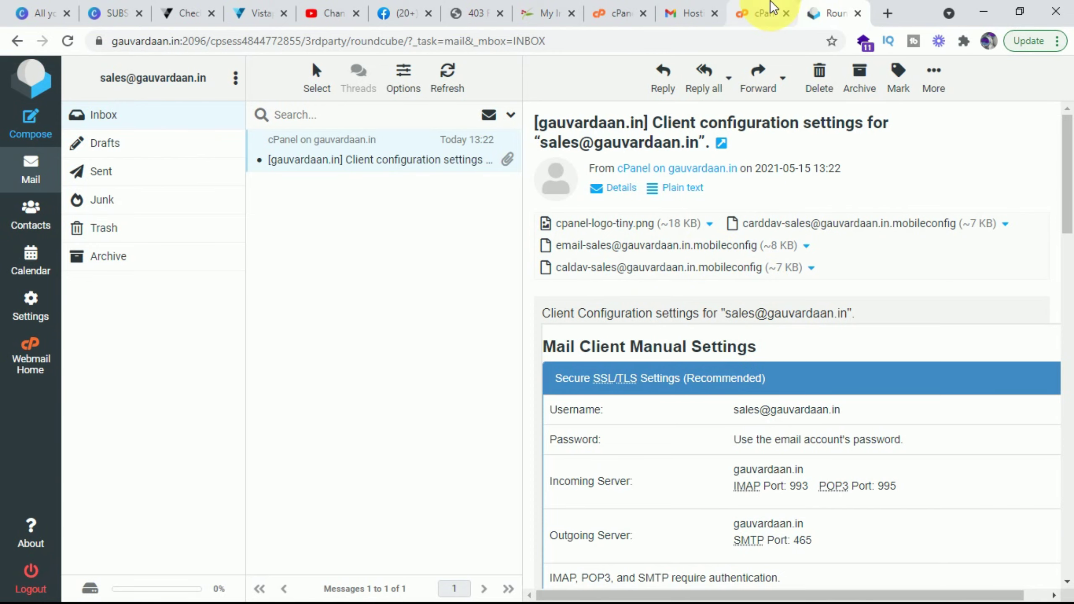
click(762, 13)
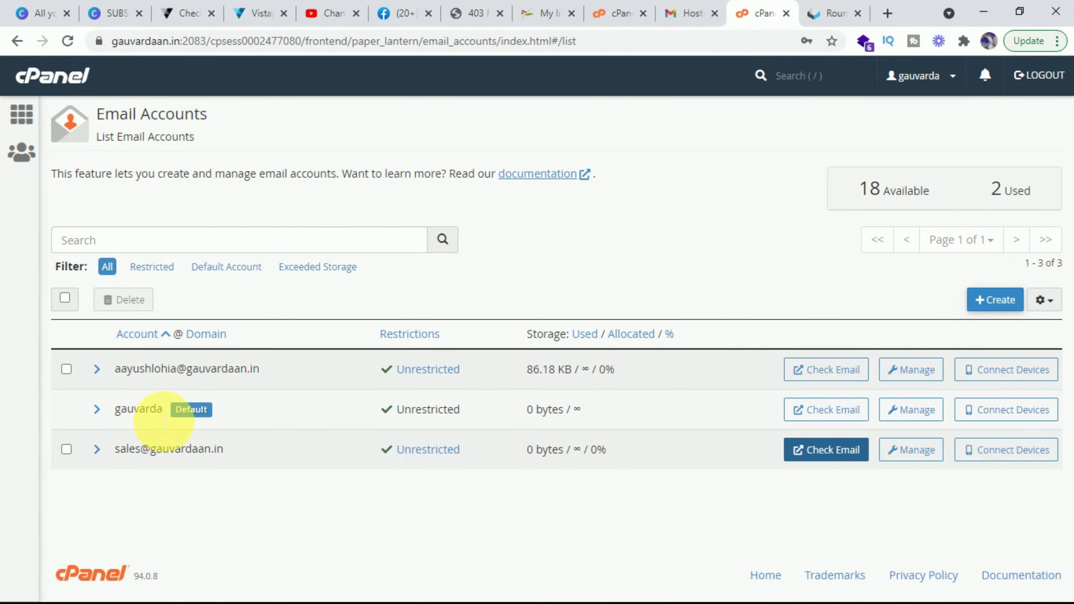
Step: View the first account's Connect Devices mail client settings and ports, then return to cPanel home
click(66, 369)
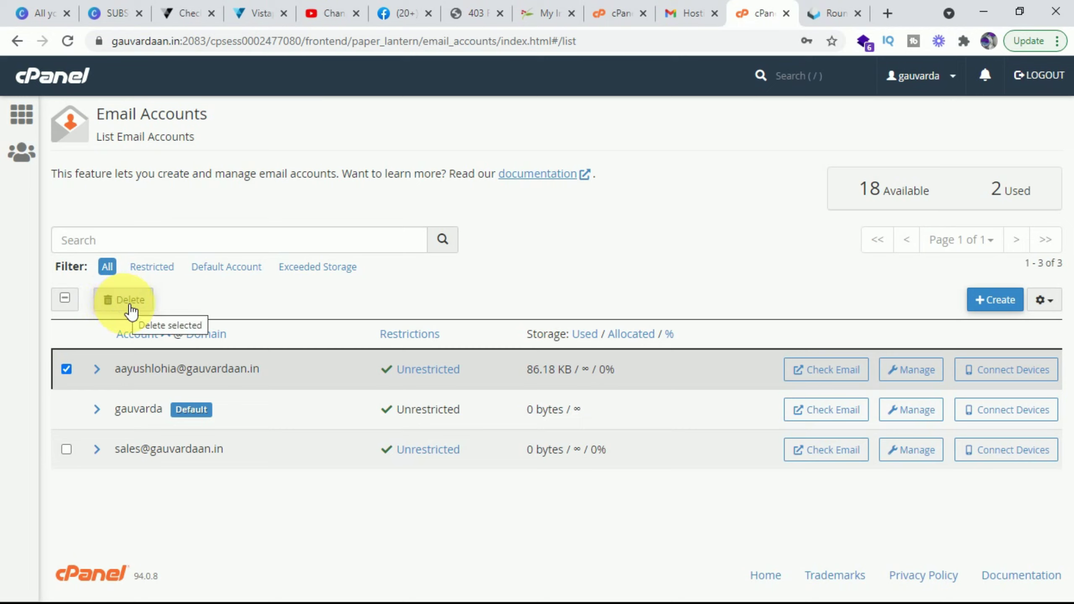
click(990, 381)
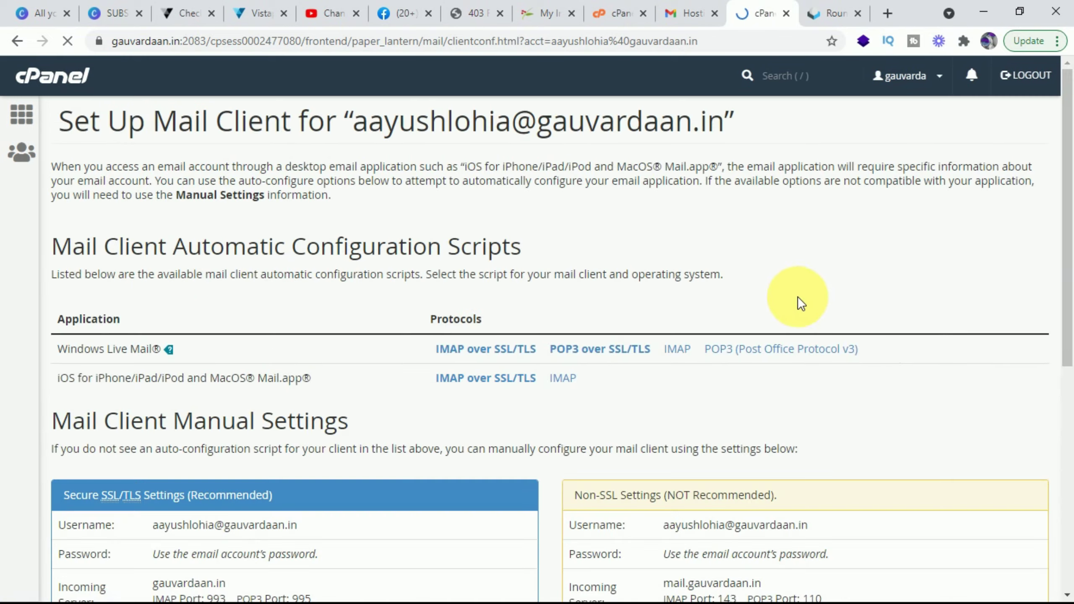
scroll(653, 295, down, 3)
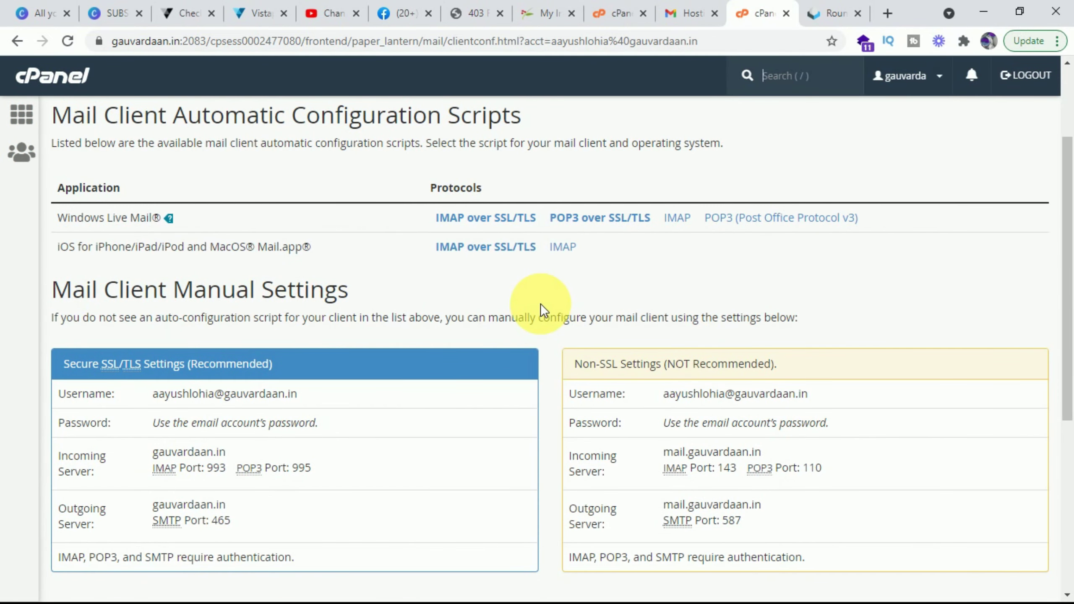
click(22, 115)
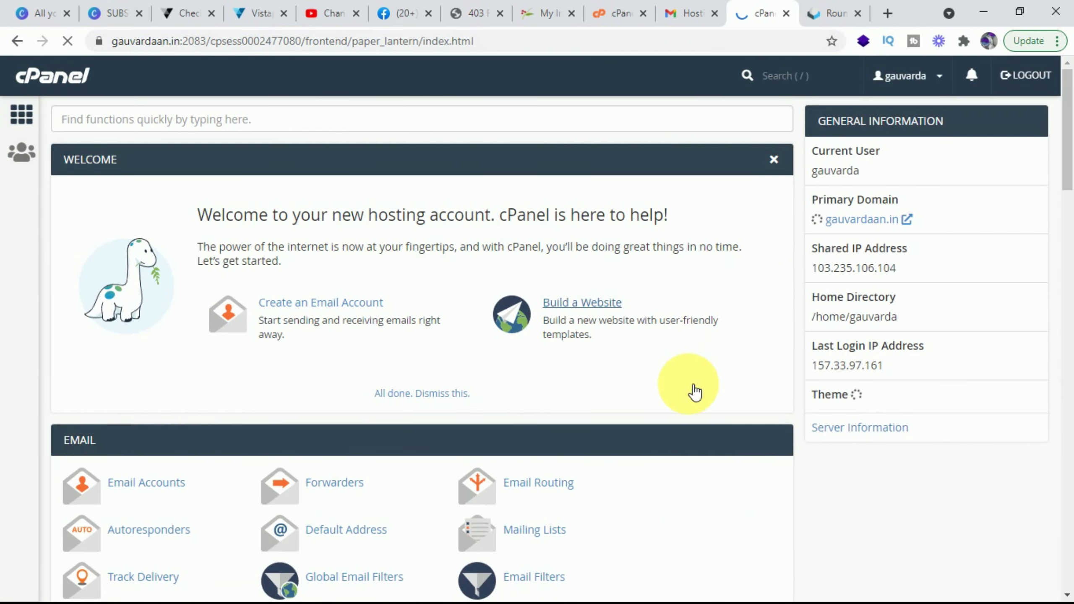
Step: Open the Email Accounts page from the Email section to see the sales mailbox's 85.76 KB usage
scroll(688, 370, down, 5)
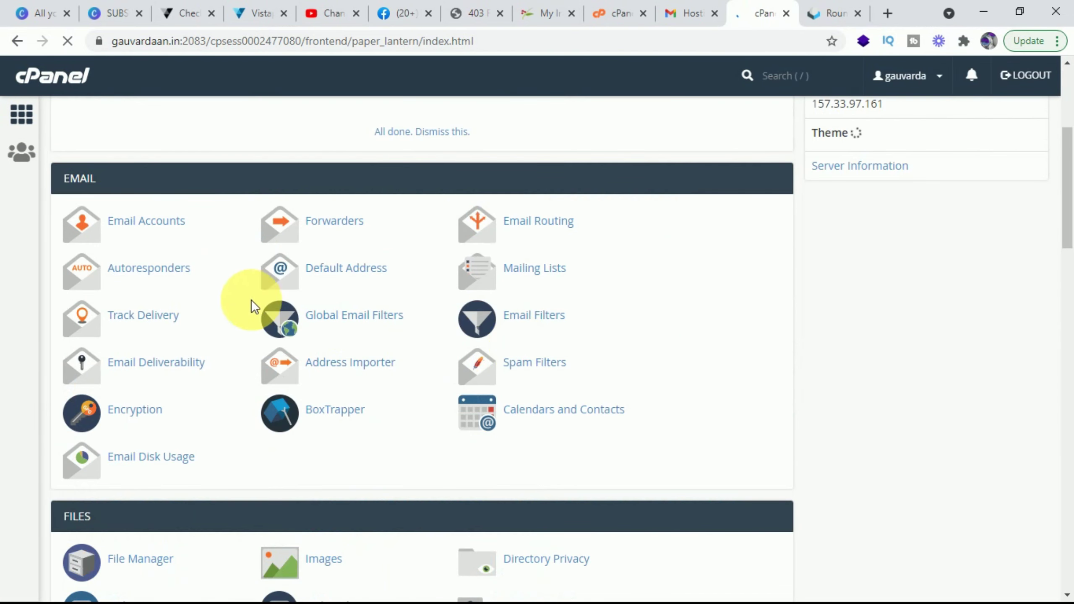
click(153, 223)
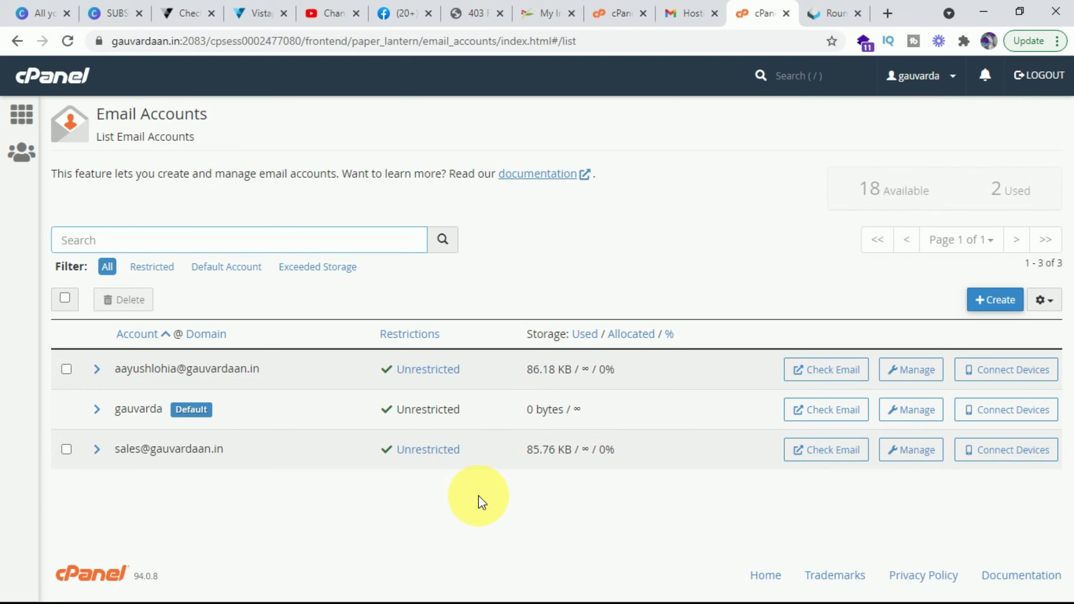
key(alt+Left)
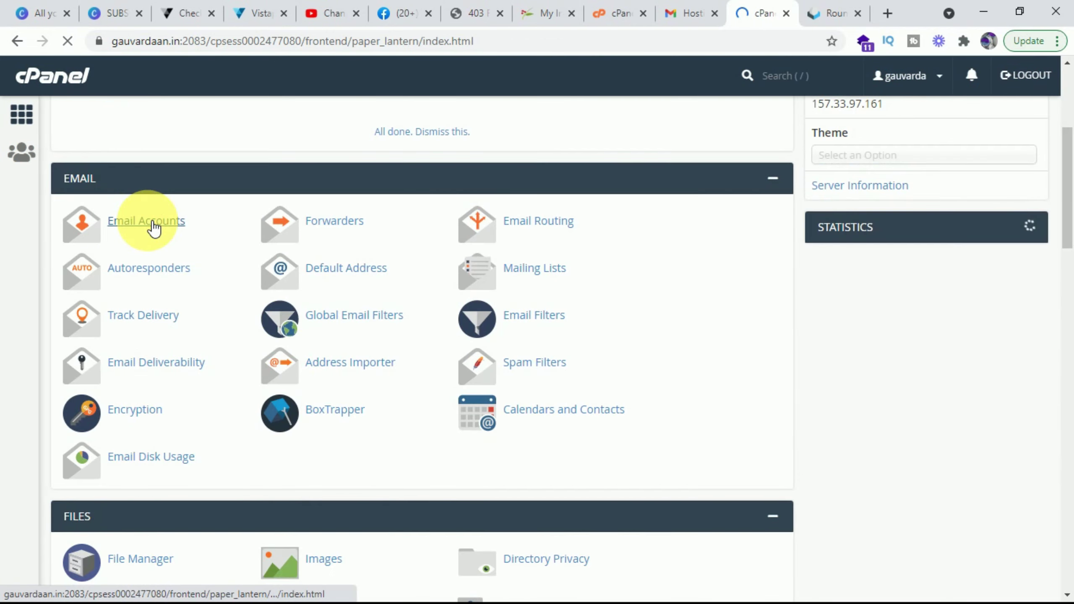
click(153, 225)
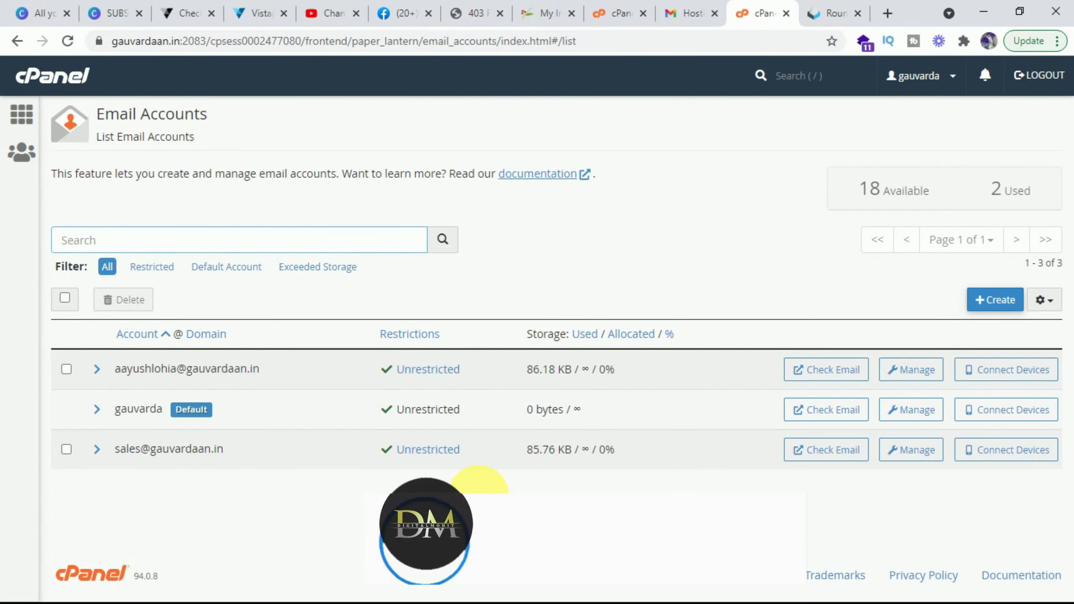
click(148, 220)
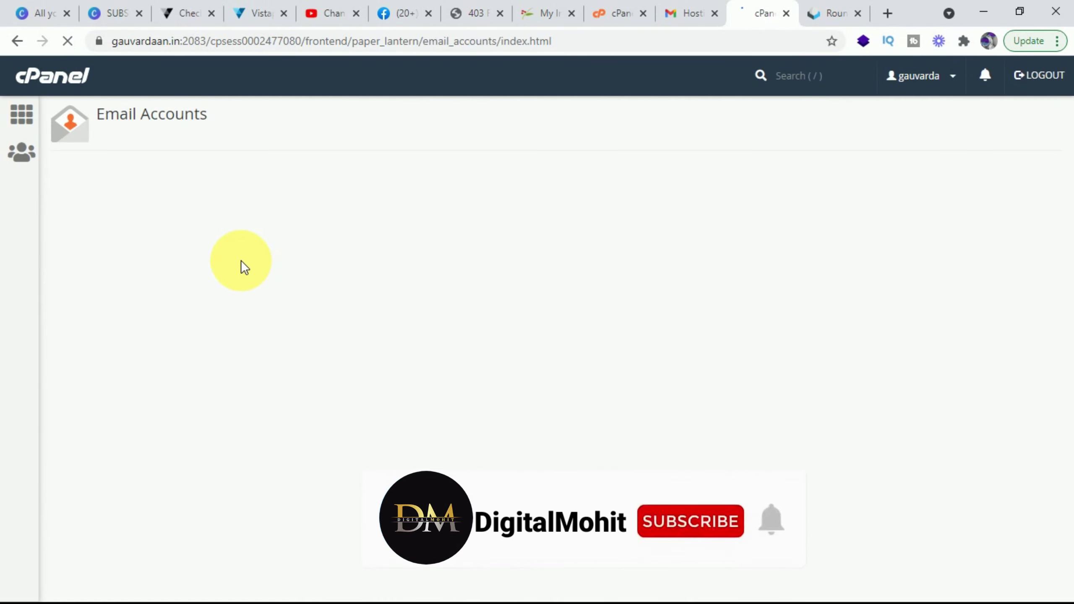